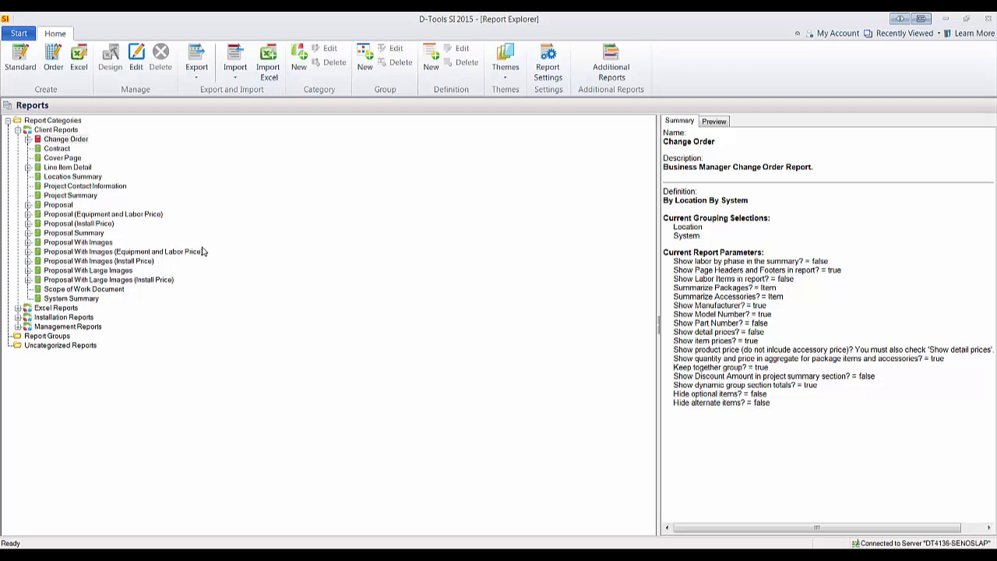
Create a new report definition under the Proposal With Images client report with the description "By Location No Cover Page".
{"action": "left_click", "coordinate": [92, 244]}
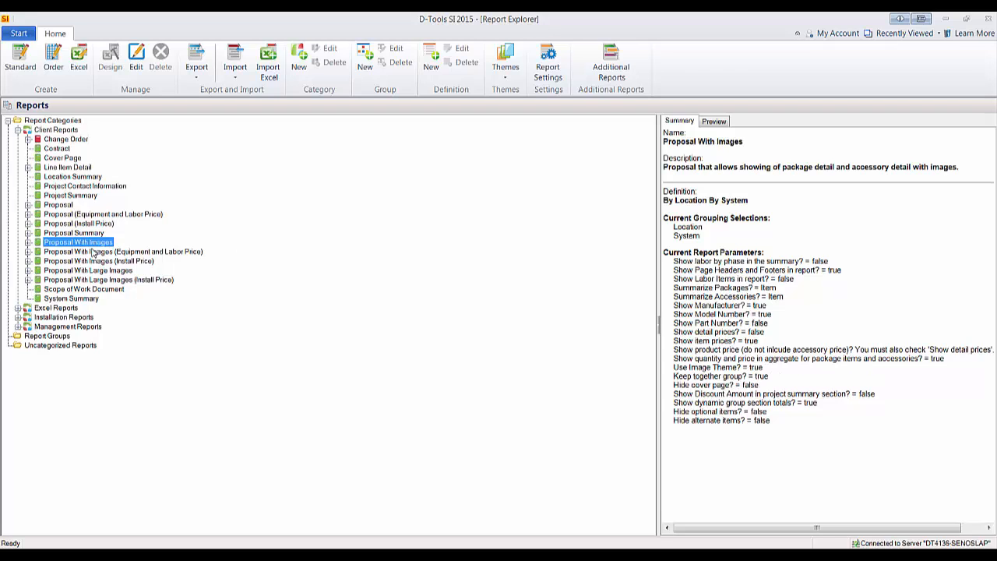
{"action": "left_click", "coordinate": [28, 242]}
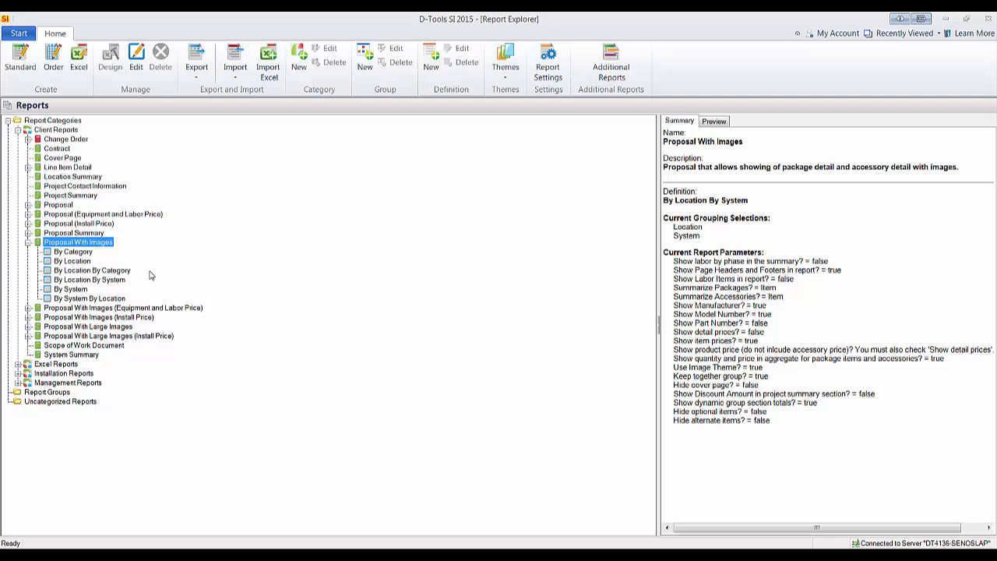
{"action": "left_click", "coordinate": [78, 262]}
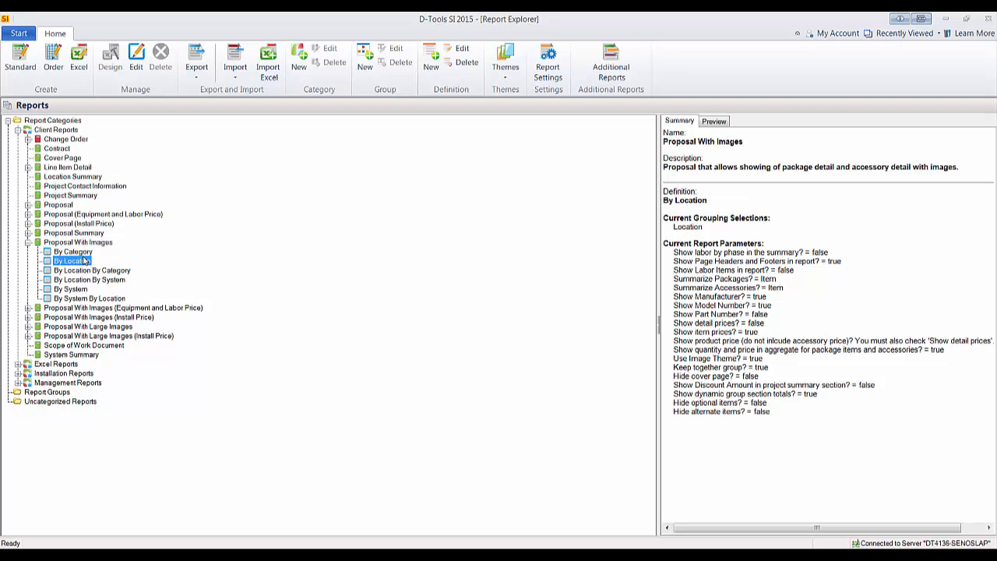
{"action": "left_click", "coordinate": [73, 242]}
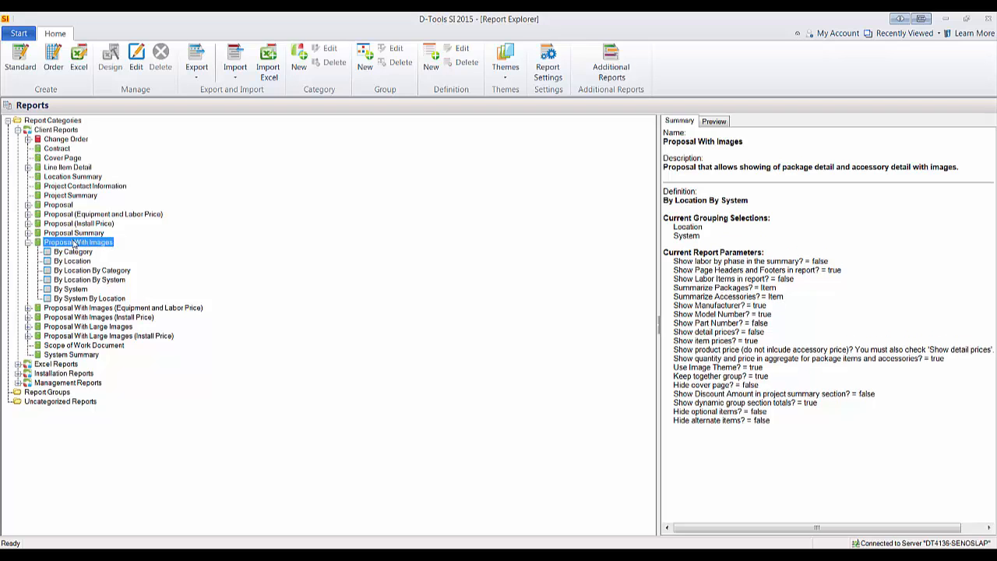
{"action": "right_click", "coordinate": [85, 246]}
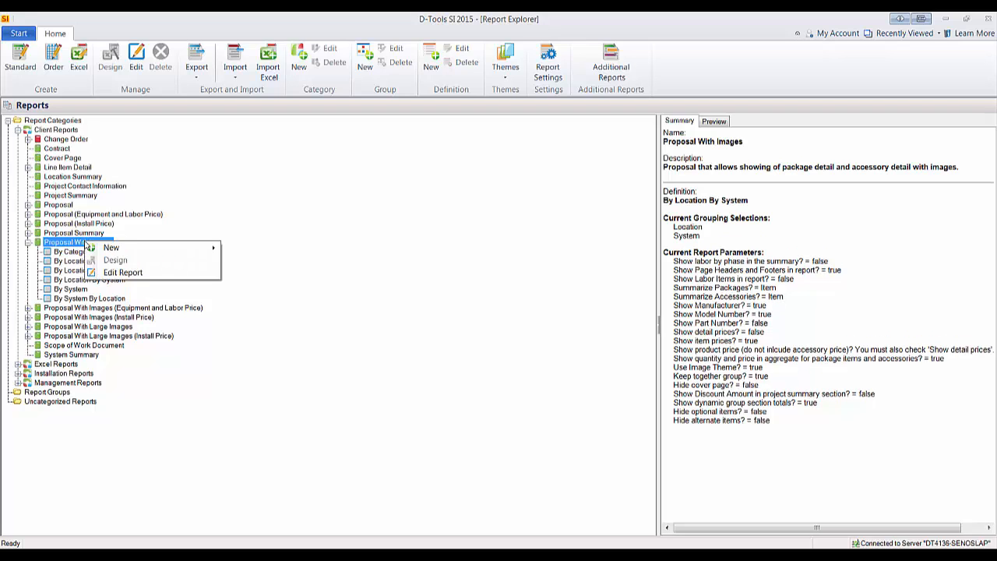
{"action": "mouse_move", "coordinate": [127, 249]}
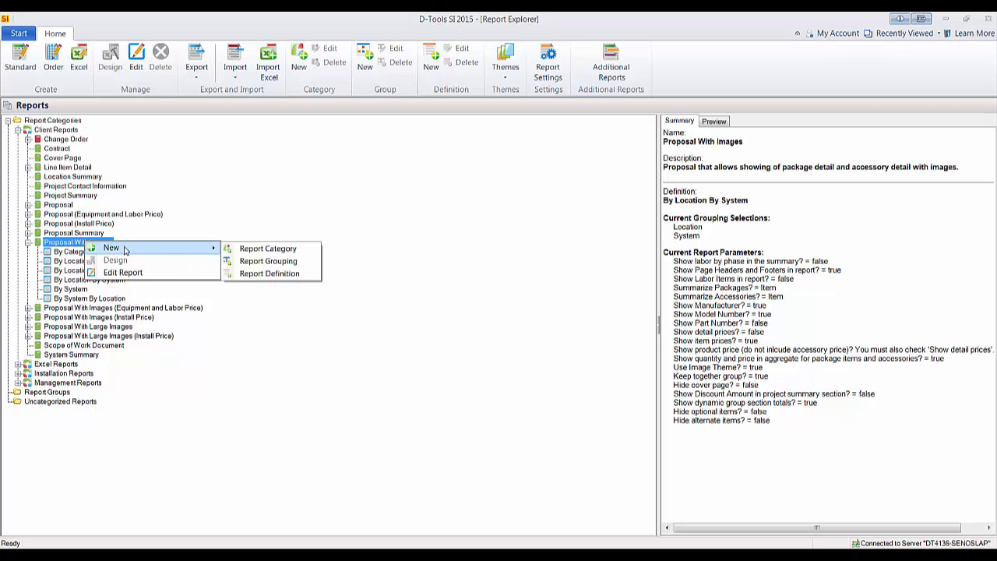
{"action": "left_click", "coordinate": [275, 277]}
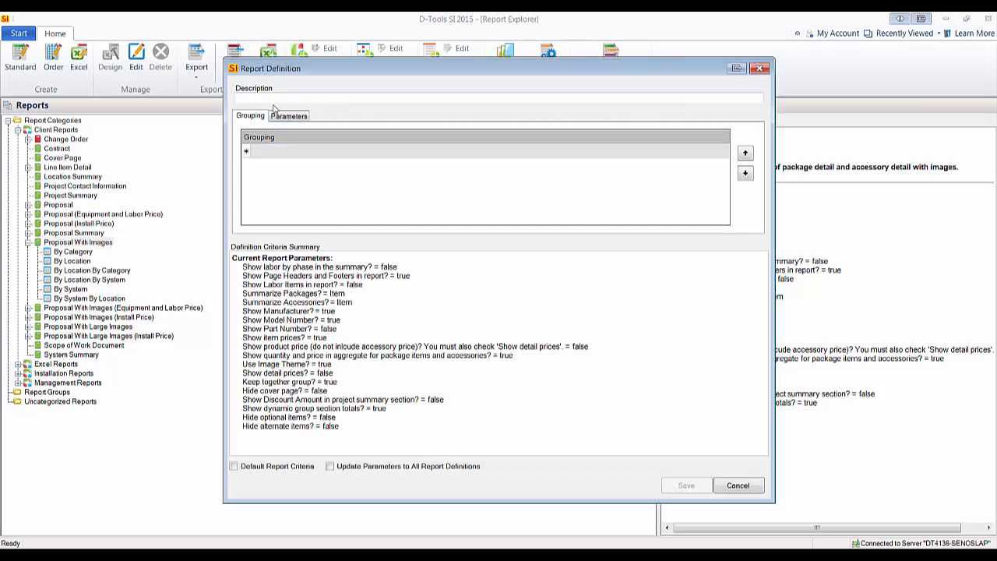
{"action": "type", "text": "B"}
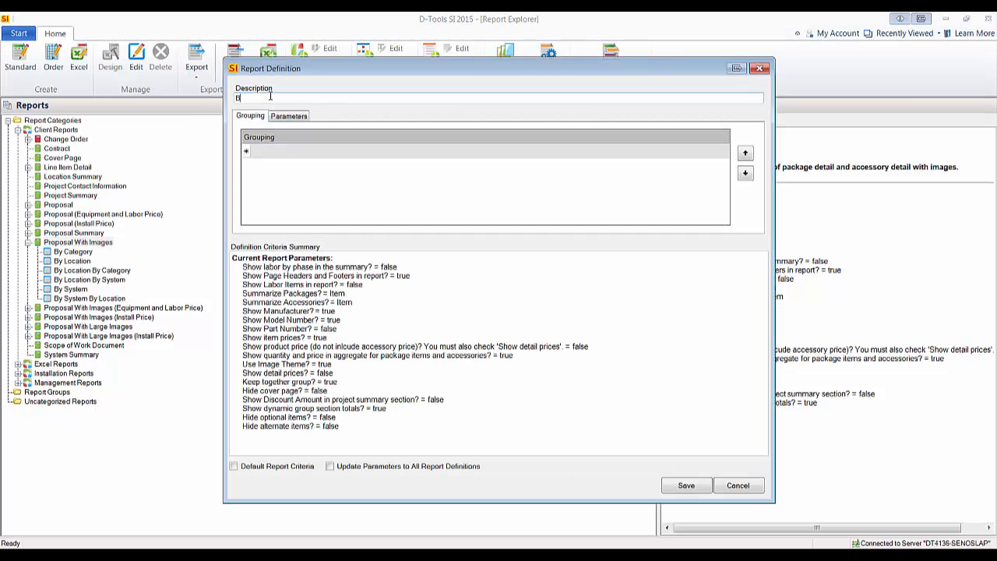
{"action": "type", "text": "y Location No Cover Page"}
Set the new report definition's grouping to Location.
{"action": "left_click", "coordinate": [716, 151]}
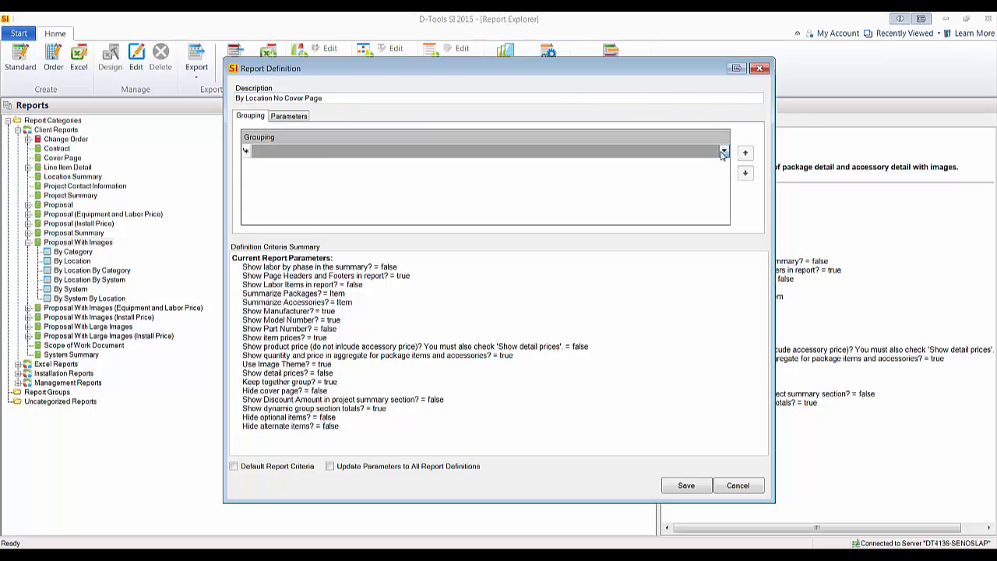
{"action": "left_click", "coordinate": [723, 152]}
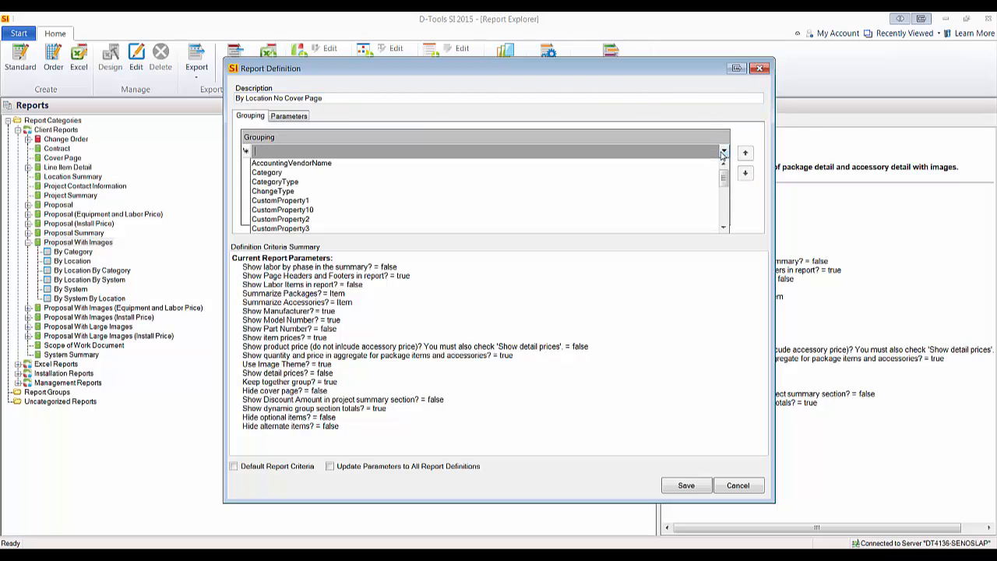
{"action": "type", "text": "l"}
{"action": "left_click", "coordinate": [326, 173]}
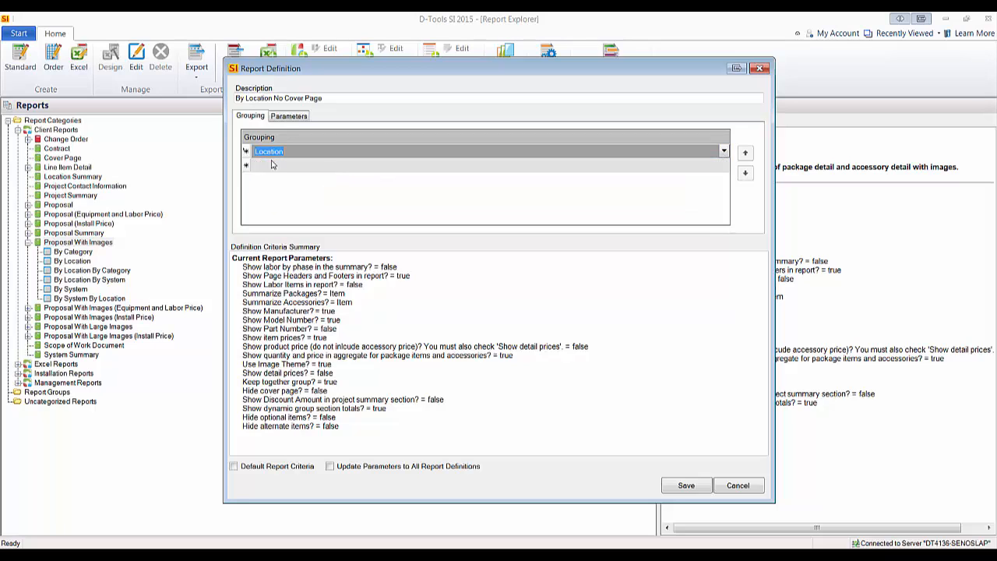
Enable the "Hide cover page?" parameter for the definition and save it.
{"action": "left_click", "coordinate": [289, 116]}
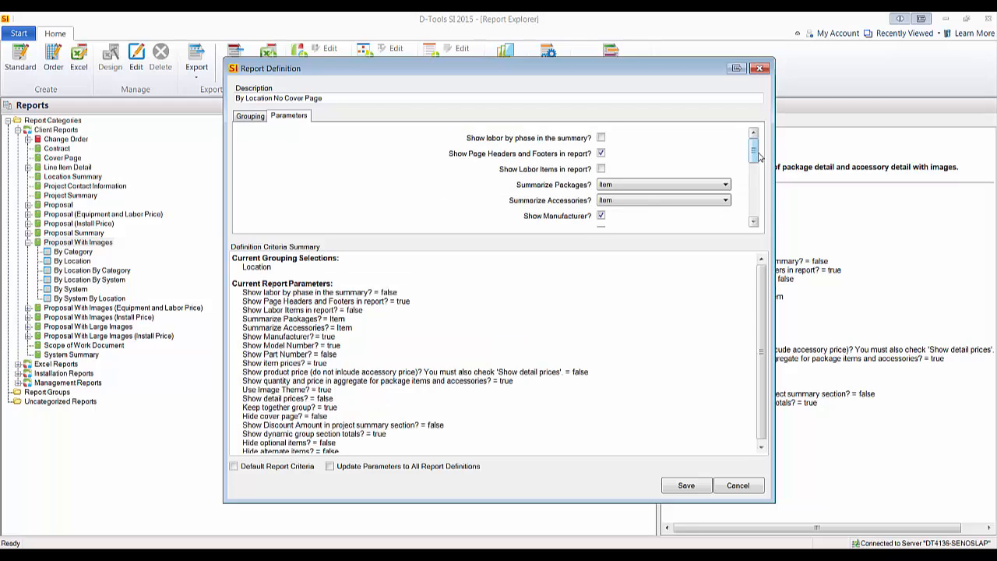
{"action": "left_click_drag", "start_coordinate": [754, 154], "coordinate": [753, 196]}
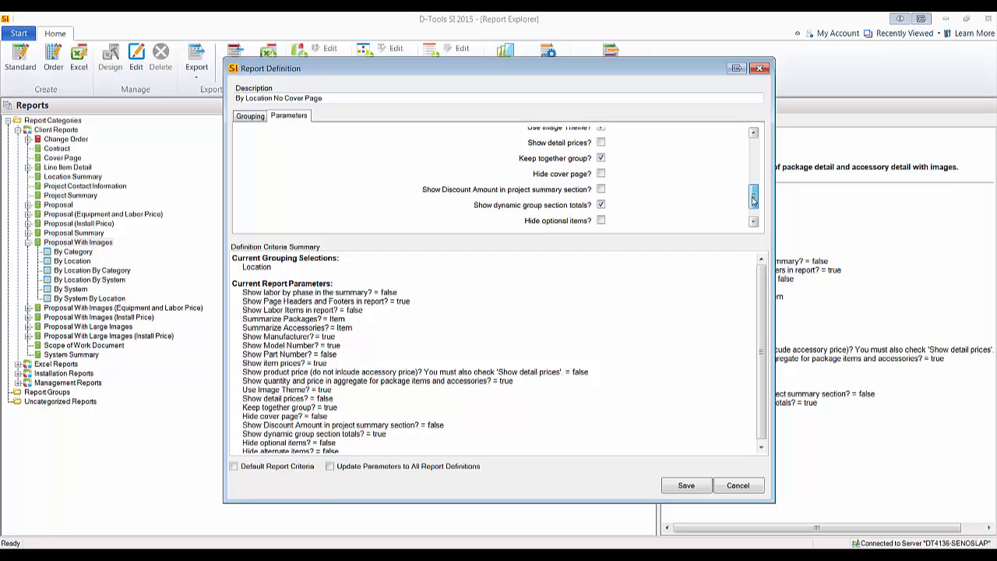
{"action": "left_click", "coordinate": [601, 173]}
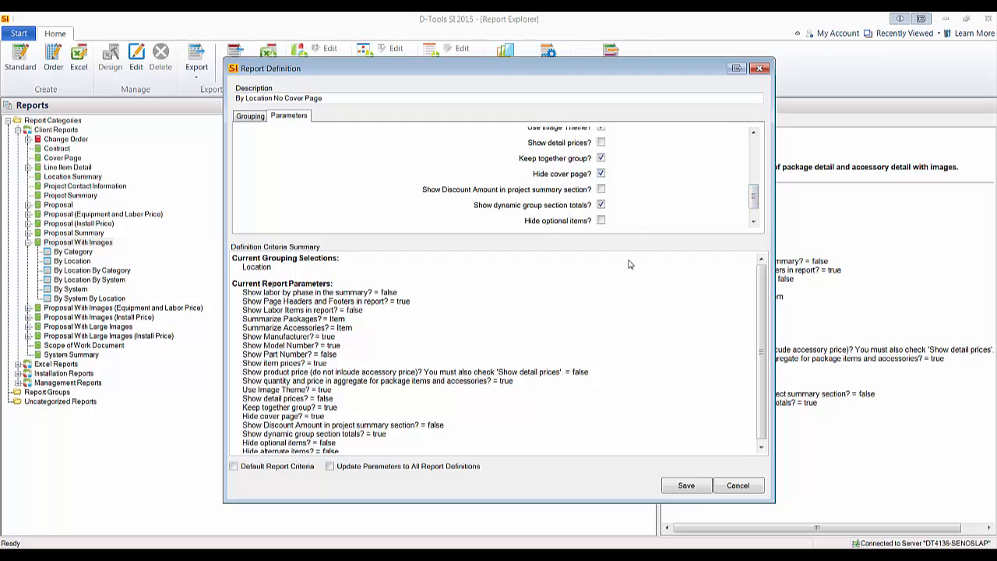
{"action": "left_click", "coordinate": [683, 487]}
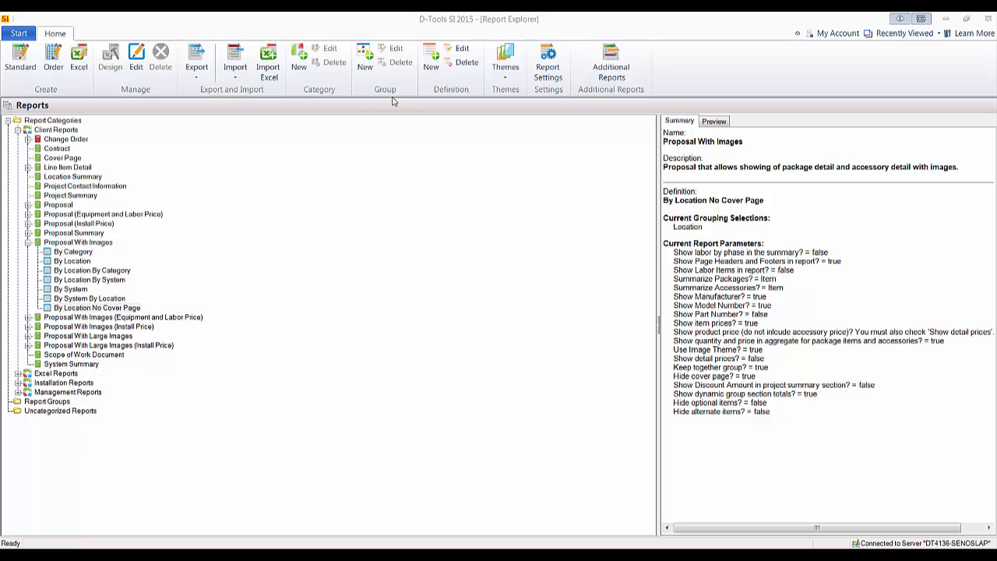
Create a new report group named "Sample Proposal".
{"action": "left_click", "coordinate": [360, 67]}
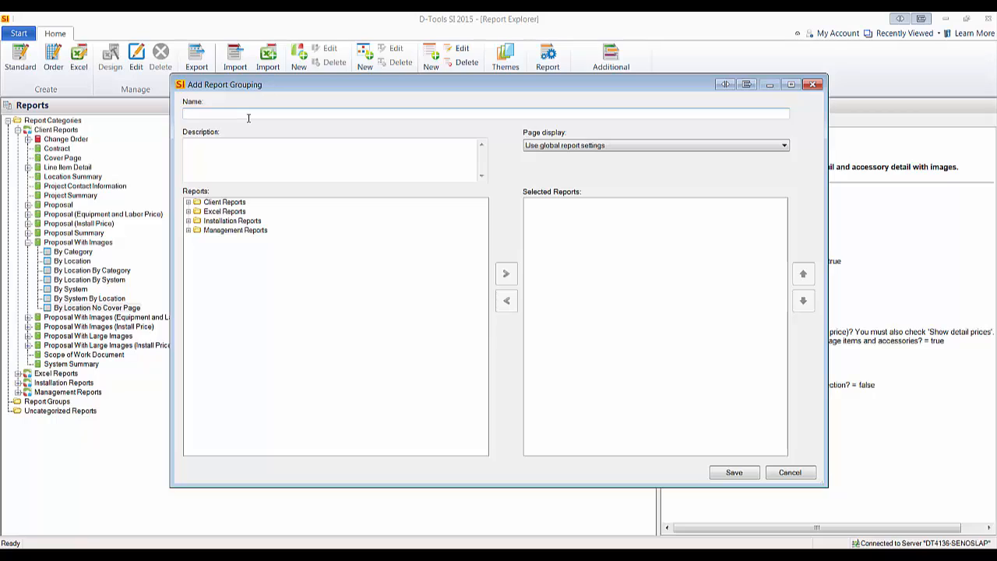
{"action": "type", "text": "Sample Proposal"}
{"action": "left_click", "coordinate": [225, 157]}
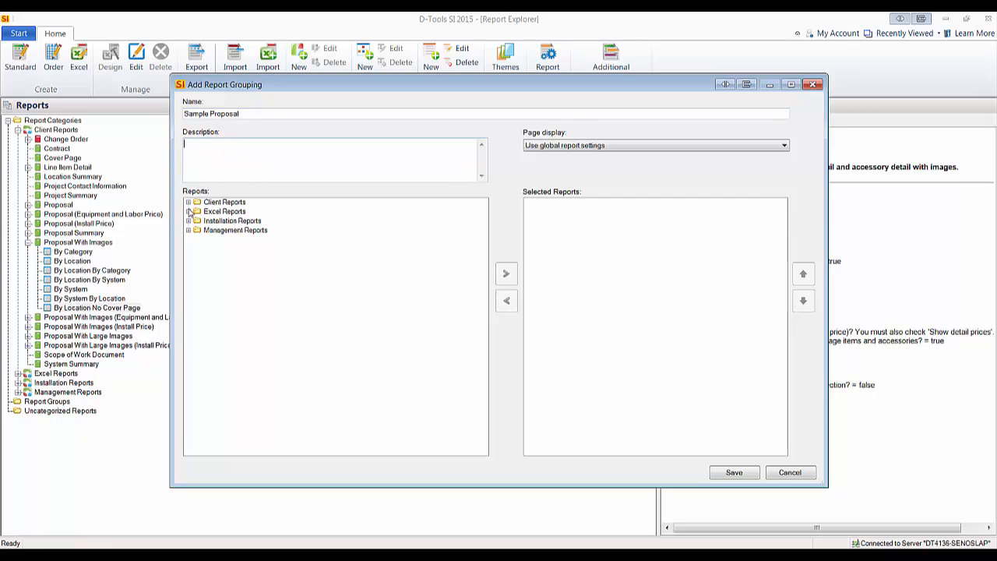
Add the client reports Contract, Cover Page, Proposal With Images (By Location No Cover Page), Scope of Work Document and System Summary to the group.
{"action": "left_click", "coordinate": [189, 202]}
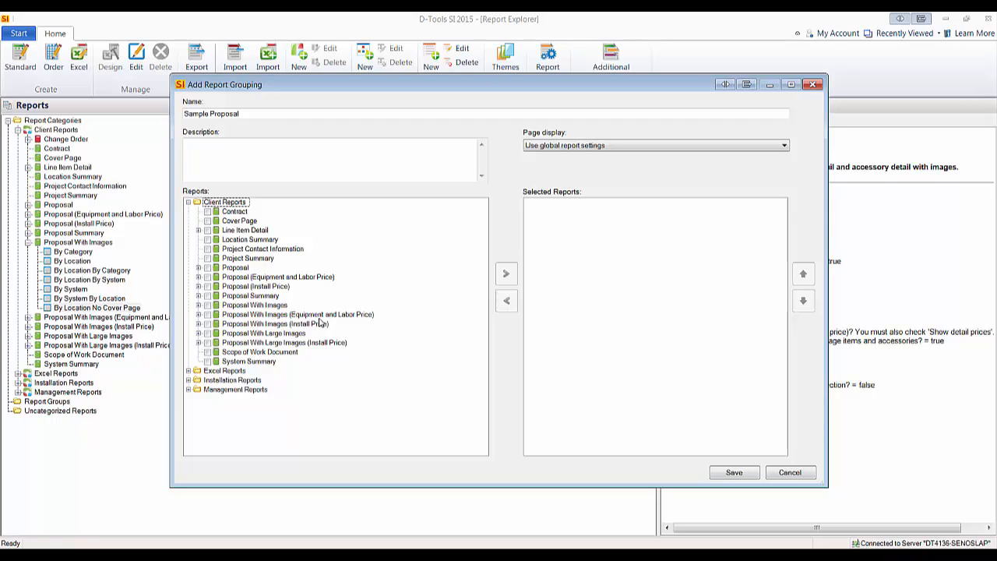
{"action": "left_click", "coordinate": [207, 211]}
{"action": "left_click", "coordinate": [207, 220]}
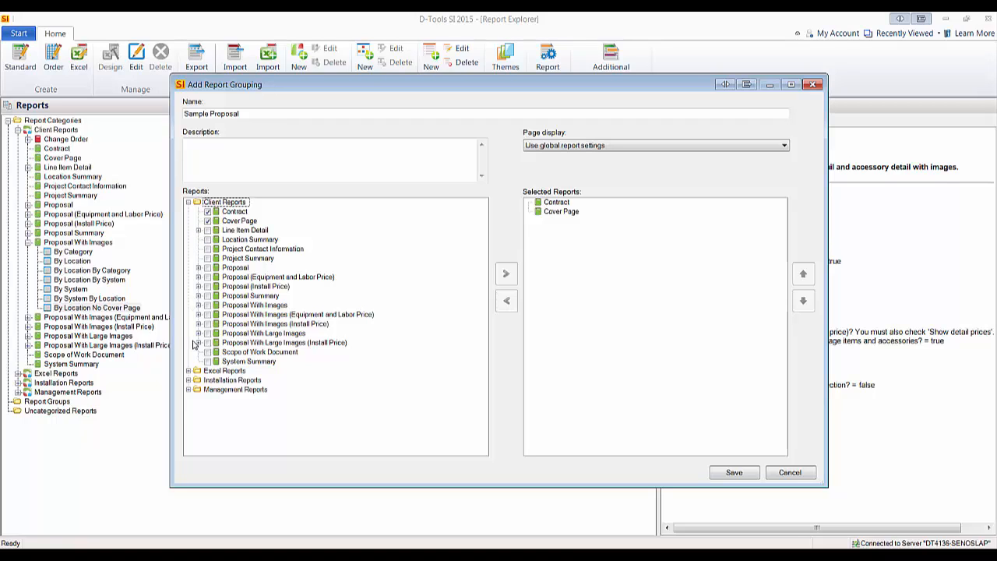
{"action": "left_click", "coordinate": [198, 305]}
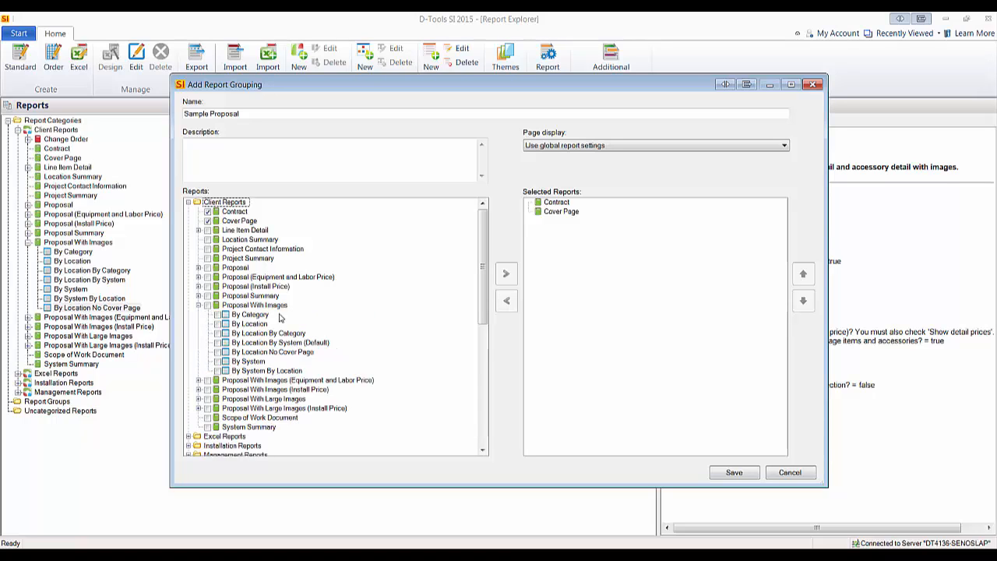
{"action": "left_click", "coordinate": [219, 352]}
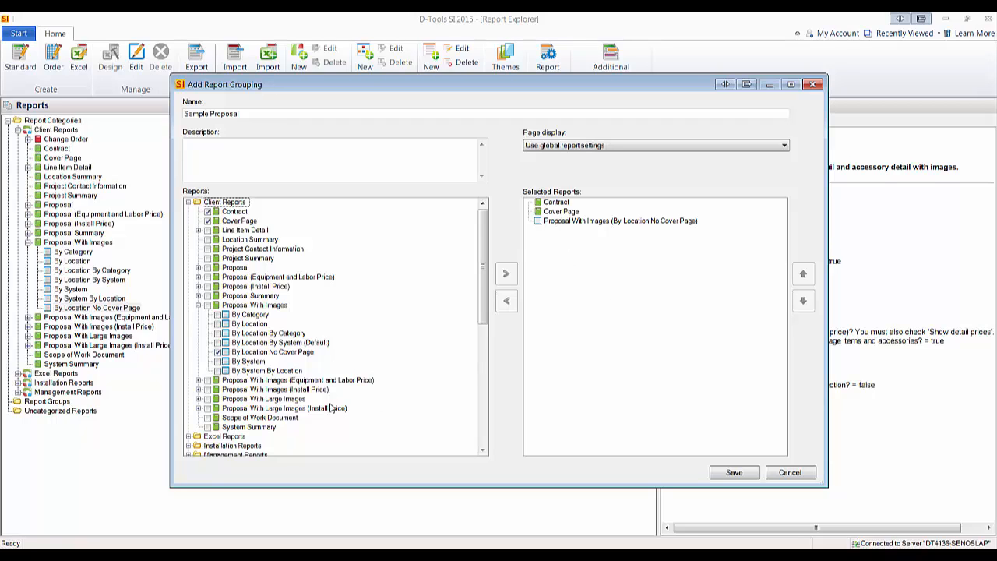
{"action": "left_click", "coordinate": [208, 418]}
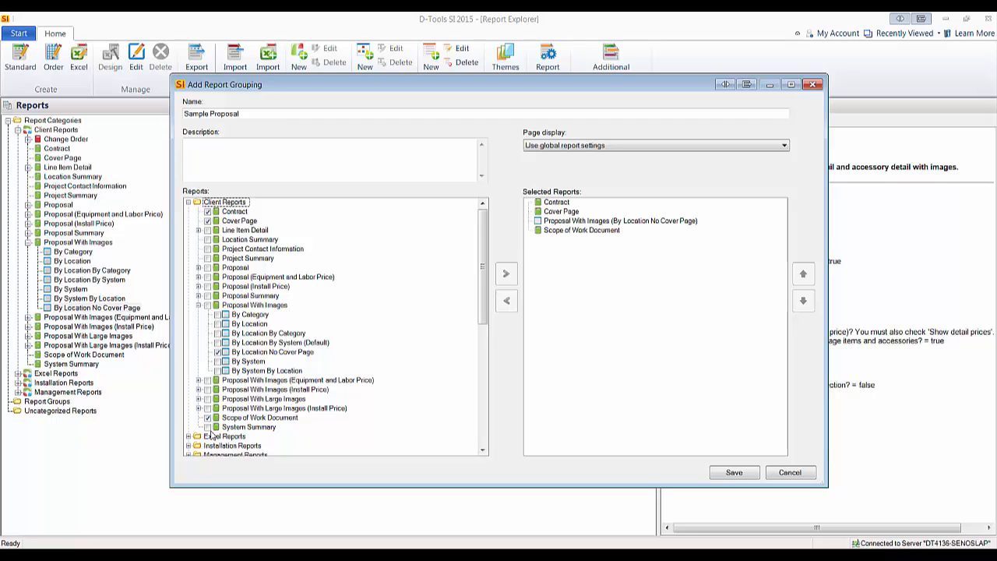
{"action": "left_click", "coordinate": [207, 426]}
Reorder the selected reports to Cover Page, Scope of Work Document, System Summary, Proposal With Images, Contract, then save the group and expand it.
{"action": "left_click", "coordinate": [561, 212]}
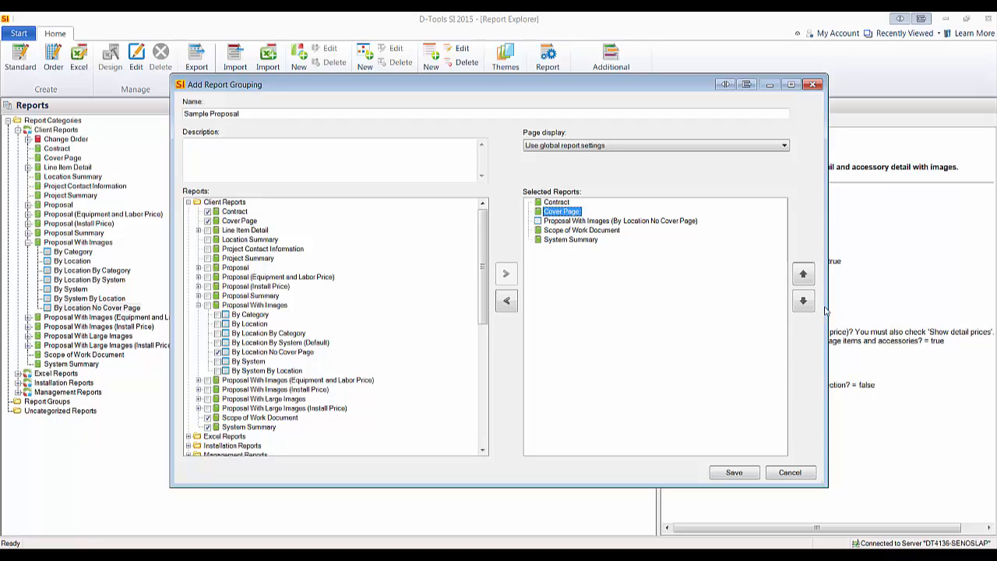
{"action": "left_click", "coordinate": [803, 274]}
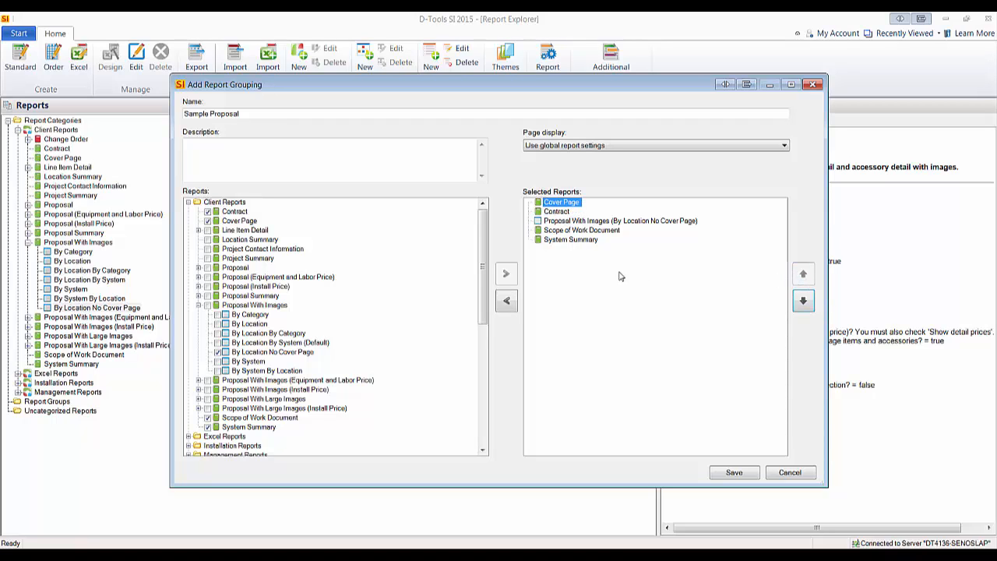
{"action": "left_click", "coordinate": [561, 211]}
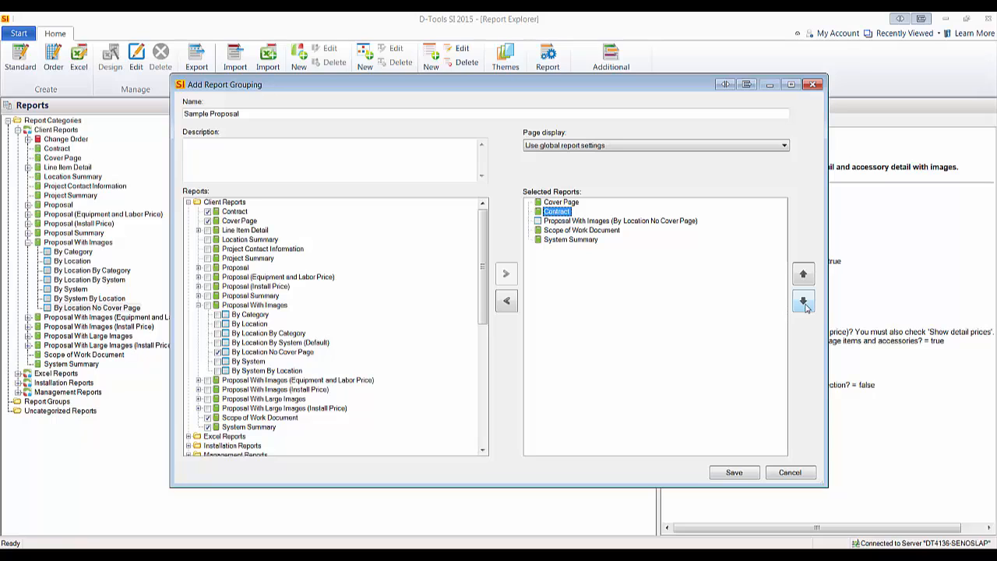
{"action": "left_click", "coordinate": [803, 302]}
{"action": "left_click", "coordinate": [803, 302]}
{"action": "left_click", "coordinate": [803, 301]}
{"action": "left_click", "coordinate": [597, 222]}
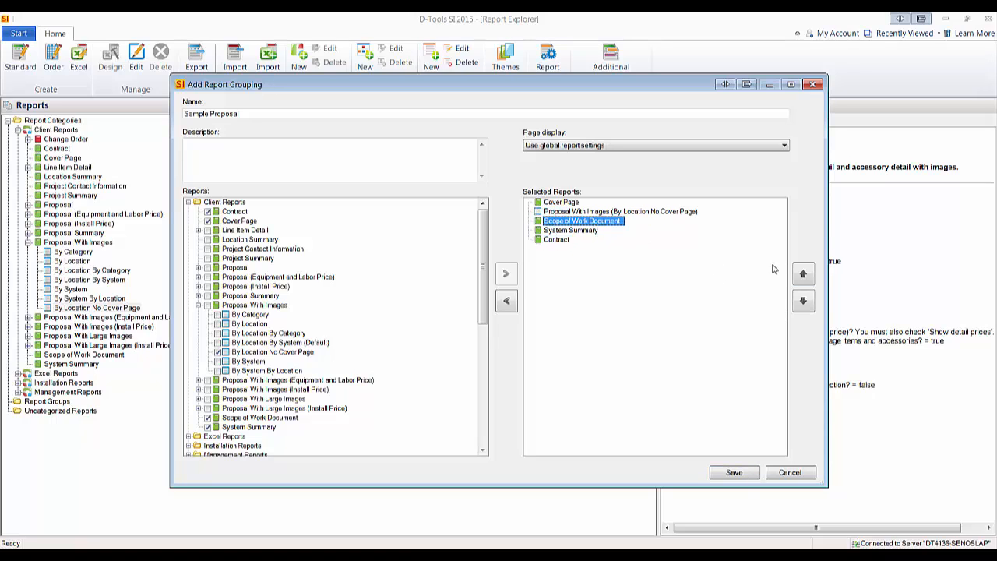
{"action": "left_click", "coordinate": [802, 274]}
{"action": "left_click", "coordinate": [580, 230]}
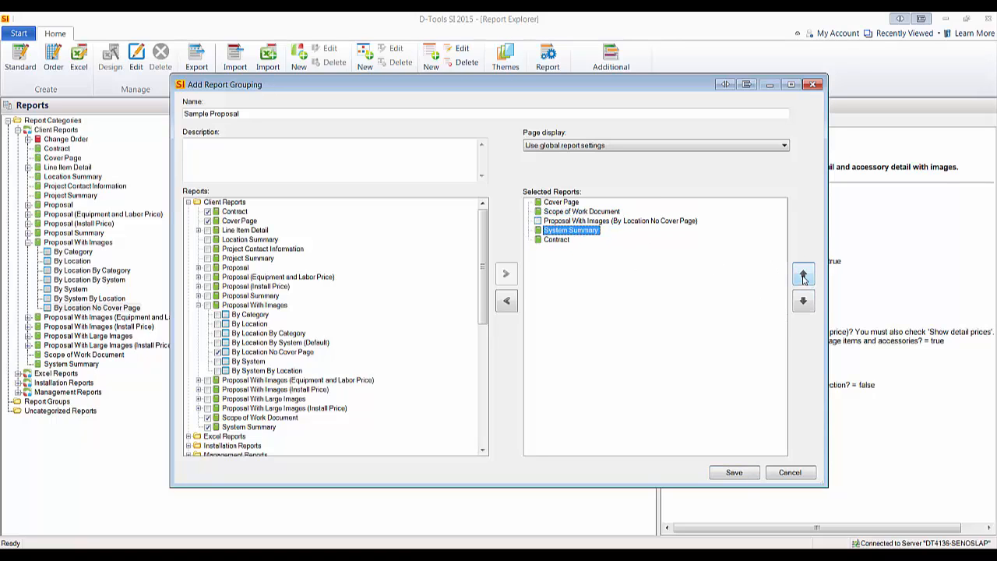
{"action": "left_click", "coordinate": [803, 274]}
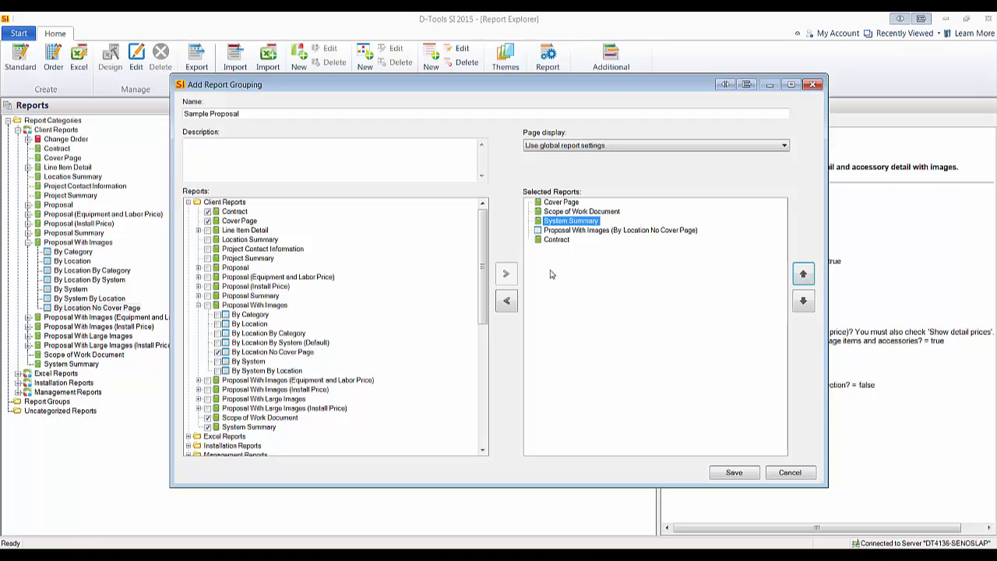
{"action": "left_click", "coordinate": [724, 471]}
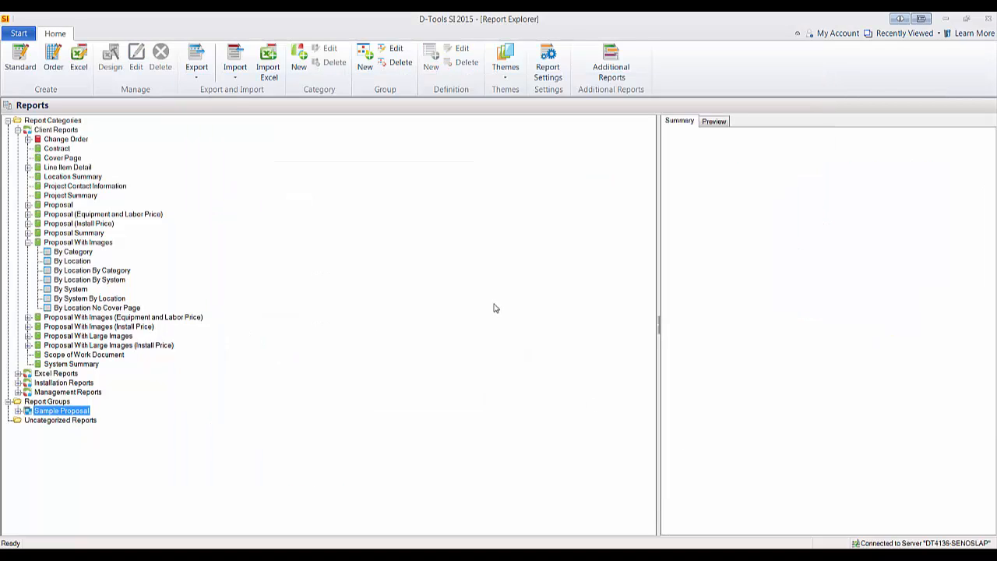
{"action": "left_click", "coordinate": [18, 411]}
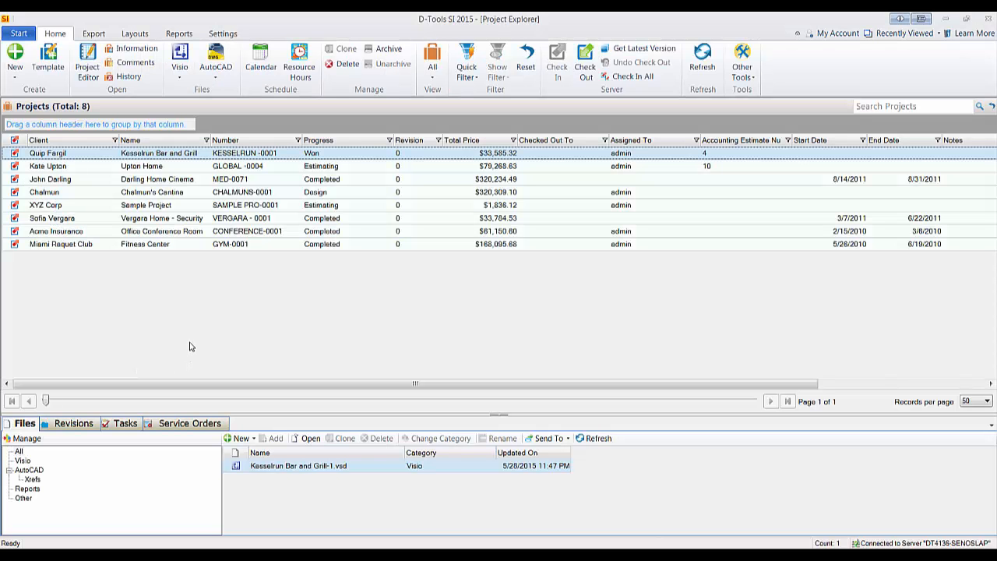
Run the Sample Proposal report group for the Chalmun's Cantina project in the Project Explorer.
{"action": "left_click", "coordinate": [196, 192]}
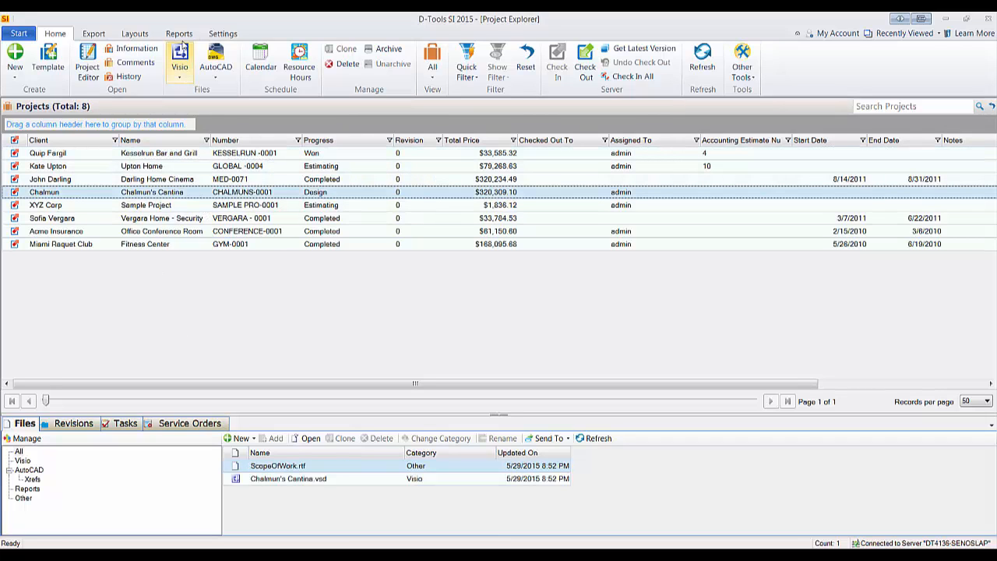
{"action": "left_click", "coordinate": [180, 33]}
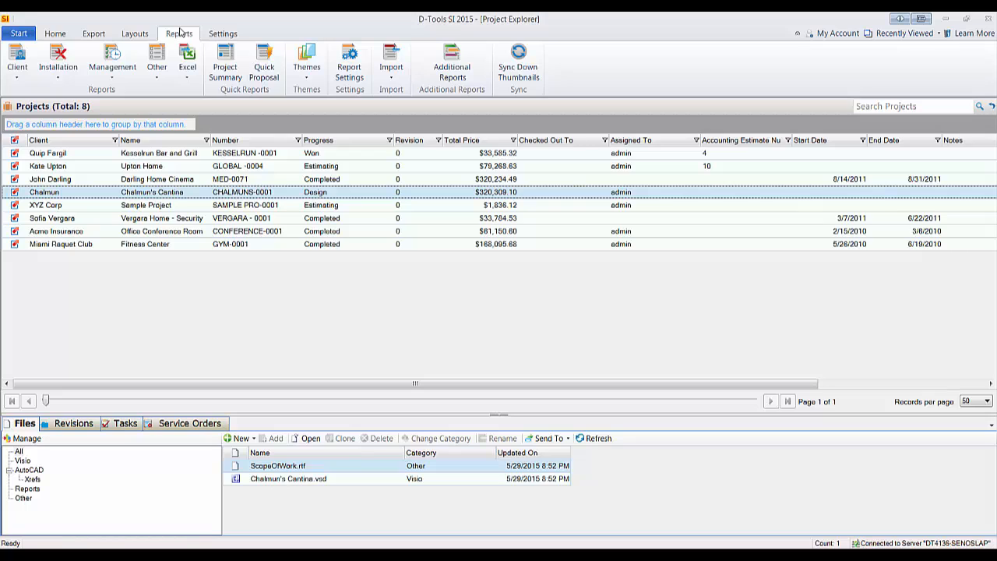
{"action": "left_click", "coordinate": [156, 66]}
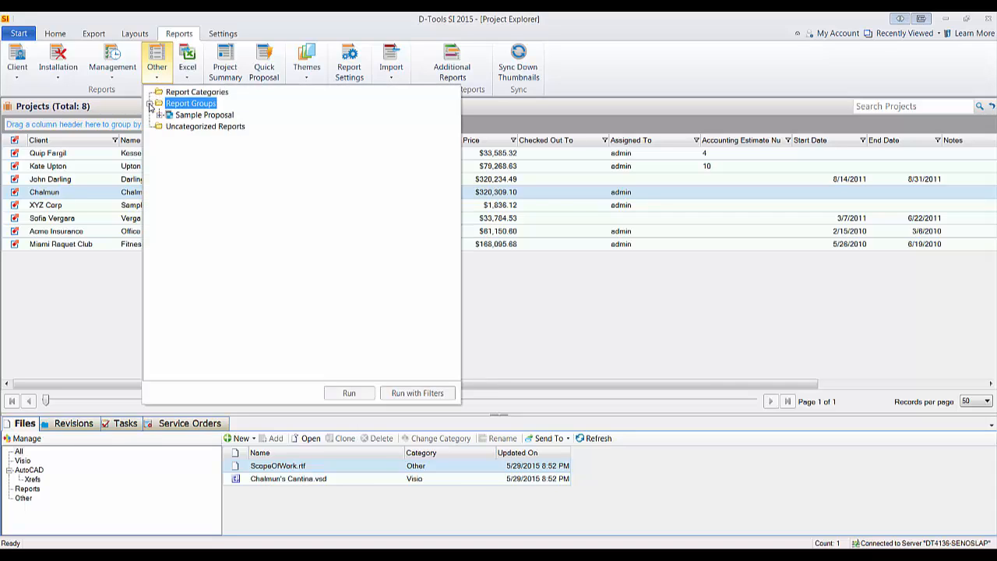
{"action": "left_click", "coordinate": [149, 104]}
{"action": "left_click", "coordinate": [160, 115]}
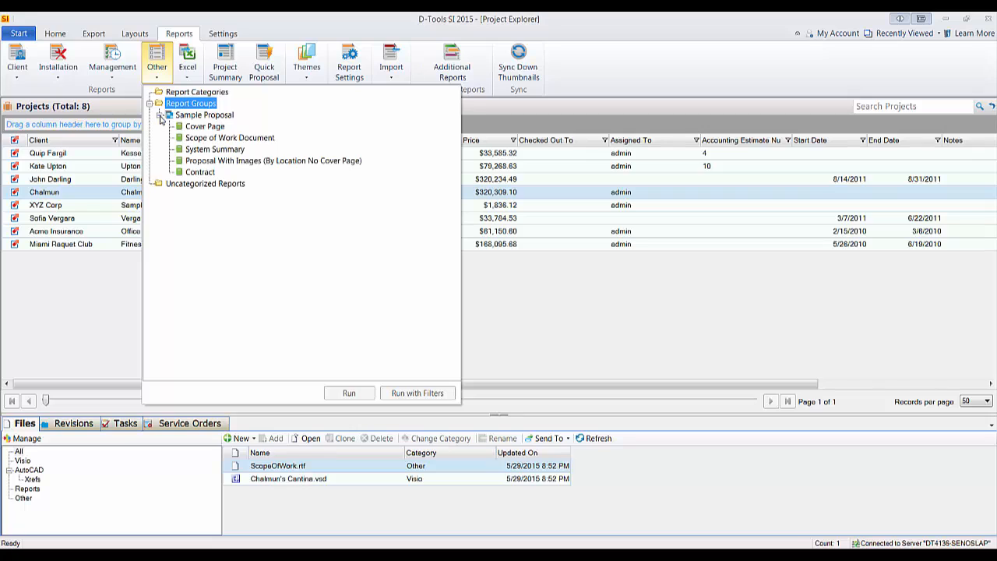
{"action": "left_click", "coordinate": [200, 118]}
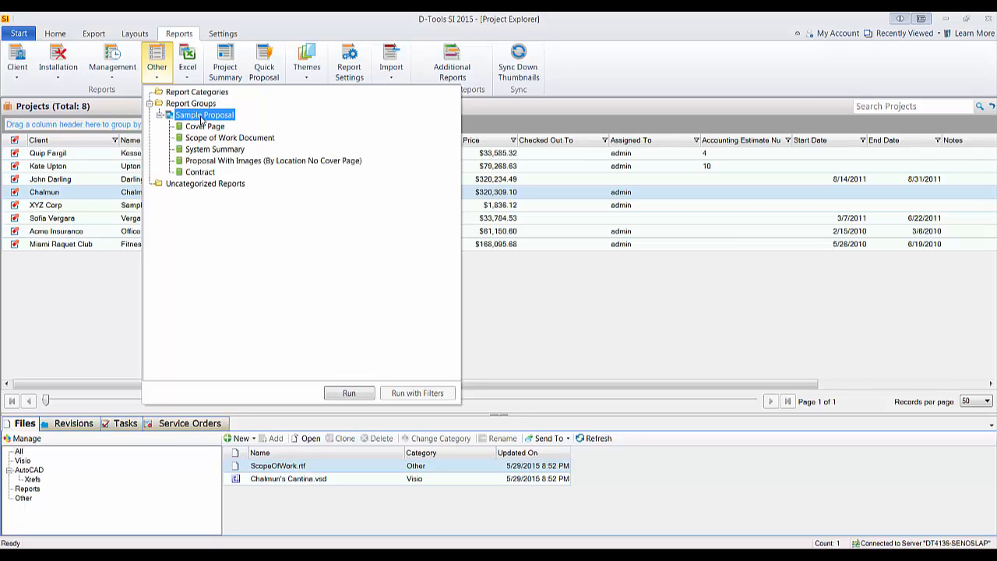
{"action": "double_click", "coordinate": [201, 116]}
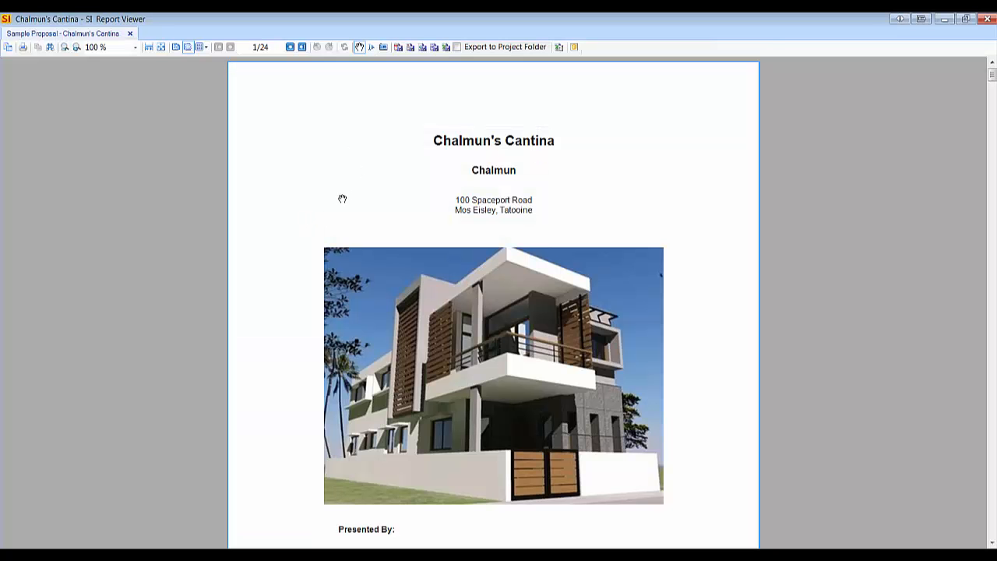
Examine the cover page of the generated Sample Proposal report and the start of the Scope of Work section.
{"action": "scroll", "coordinate": [335, 193], "scroll_direction": "down", "scroll_amount": 1}
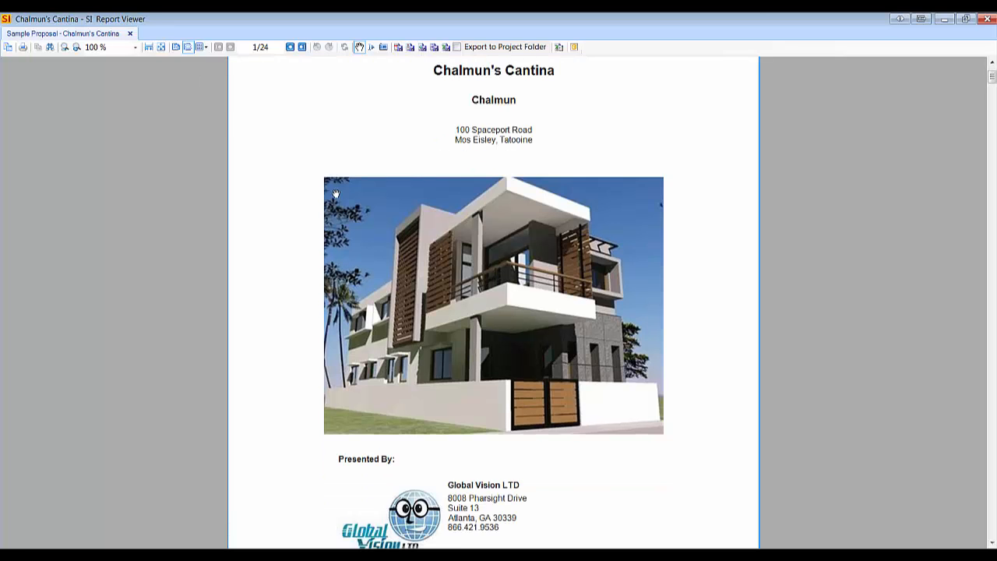
{"action": "scroll", "coordinate": [387, 171], "scroll_direction": "up", "scroll_amount": 1}
{"action": "scroll", "coordinate": [299, 205], "scroll_direction": "down", "scroll_amount": 4}
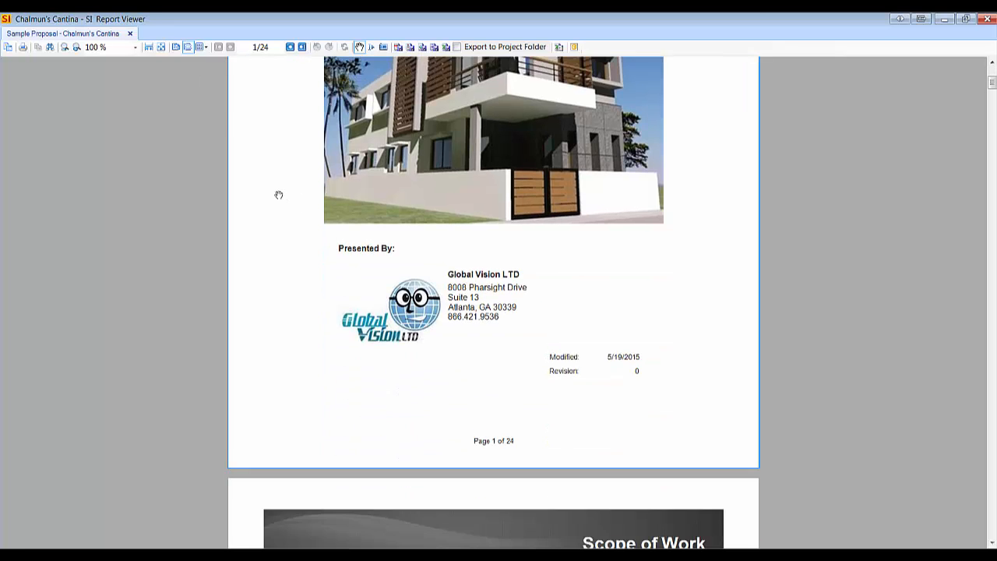
{"action": "scroll", "coordinate": [278, 194], "scroll_direction": "down", "scroll_amount": 1}
{"action": "scroll", "coordinate": [268, 179], "scroll_direction": "down", "scroll_amount": 1}
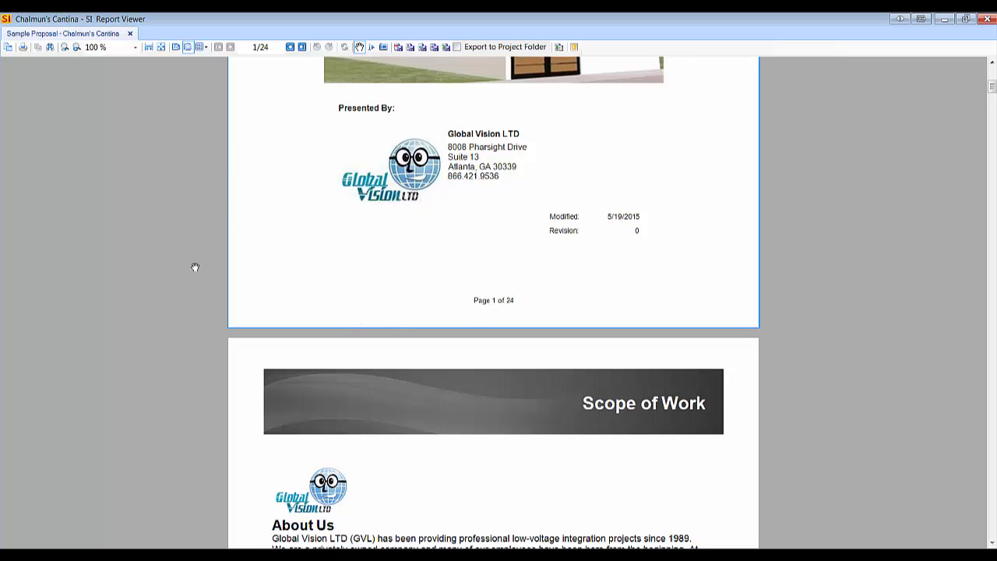
{"action": "scroll", "coordinate": [103, 309], "scroll_direction": "down", "scroll_amount": 2}
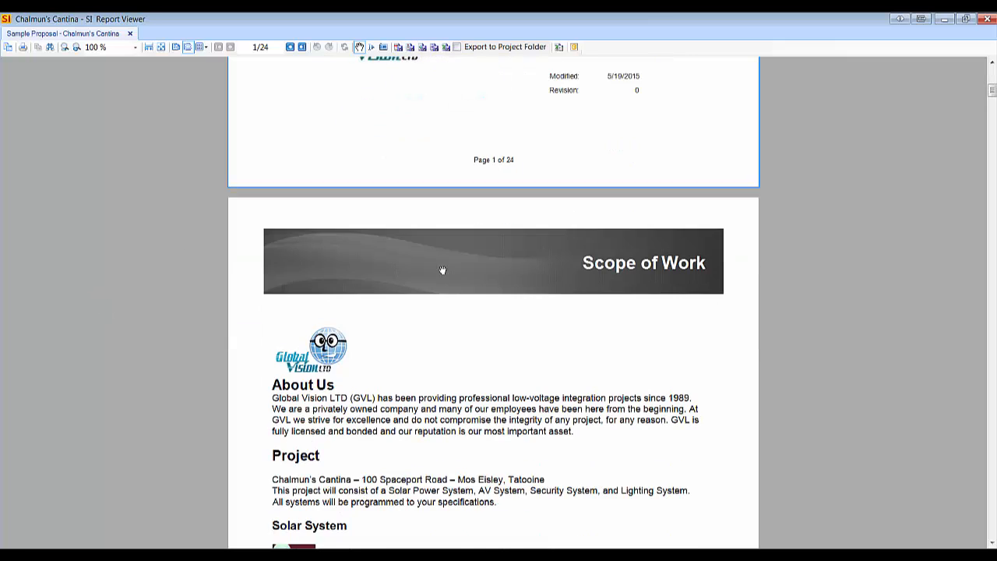
{"action": "scroll", "coordinate": [341, 232], "scroll_direction": "up", "scroll_amount": 1}
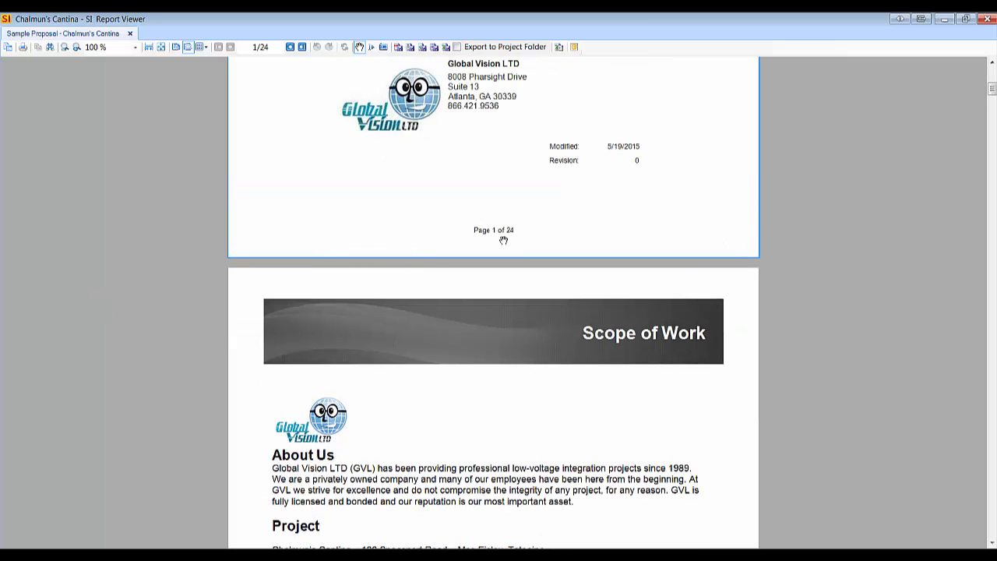
{"action": "scroll", "coordinate": [245, 217], "scroll_direction": "down", "scroll_amount": 2}
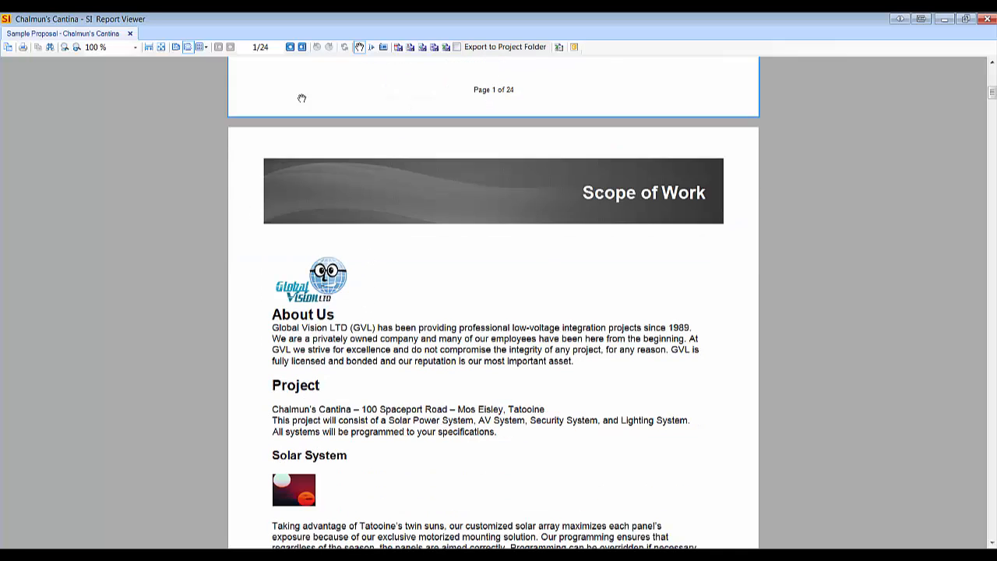
Page through the Scope of Work and System Summary sections to the proposal's location pages, up to page 6.
{"action": "left_click", "coordinate": [289, 47]}
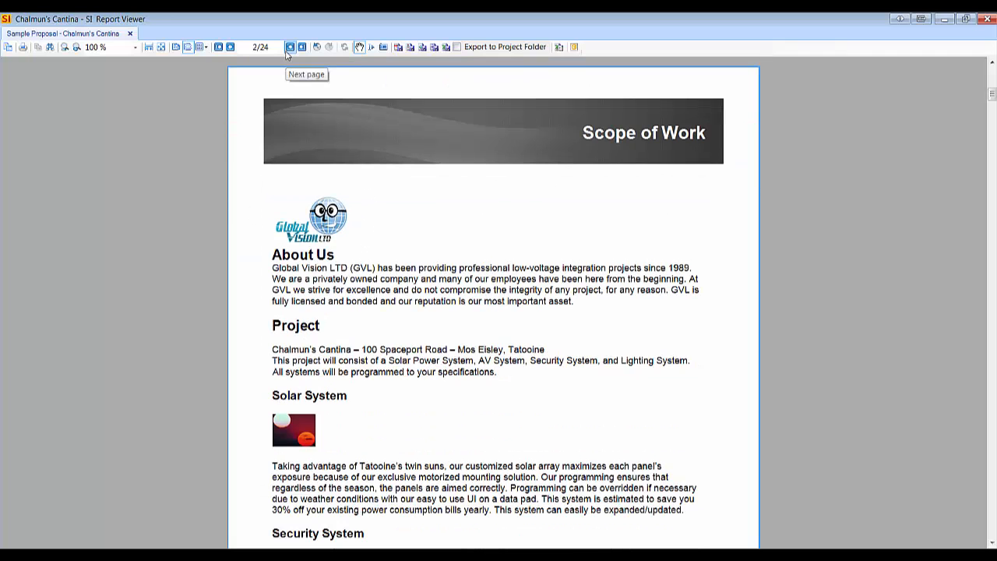
{"action": "left_click", "coordinate": [289, 47]}
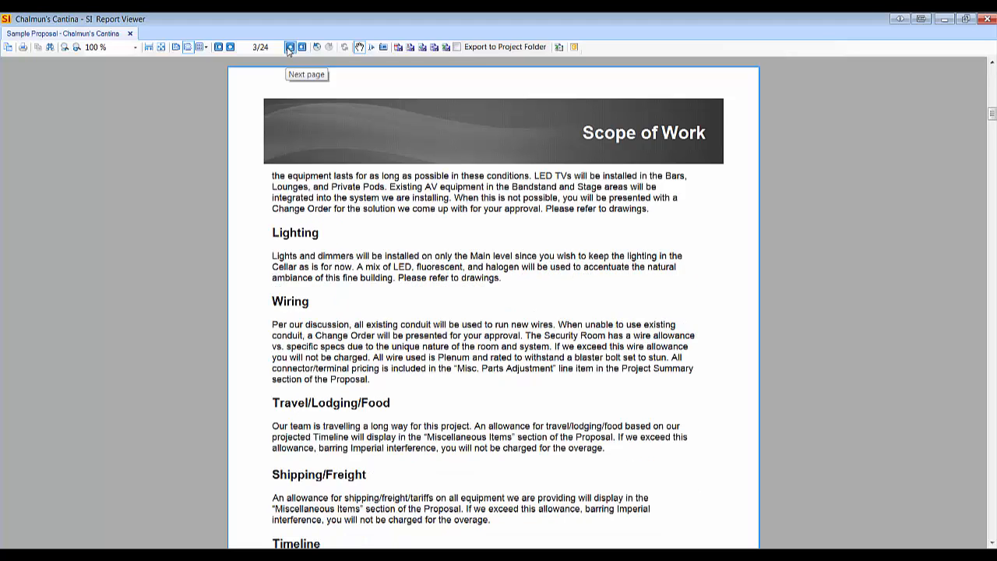
{"action": "left_click", "coordinate": [289, 48]}
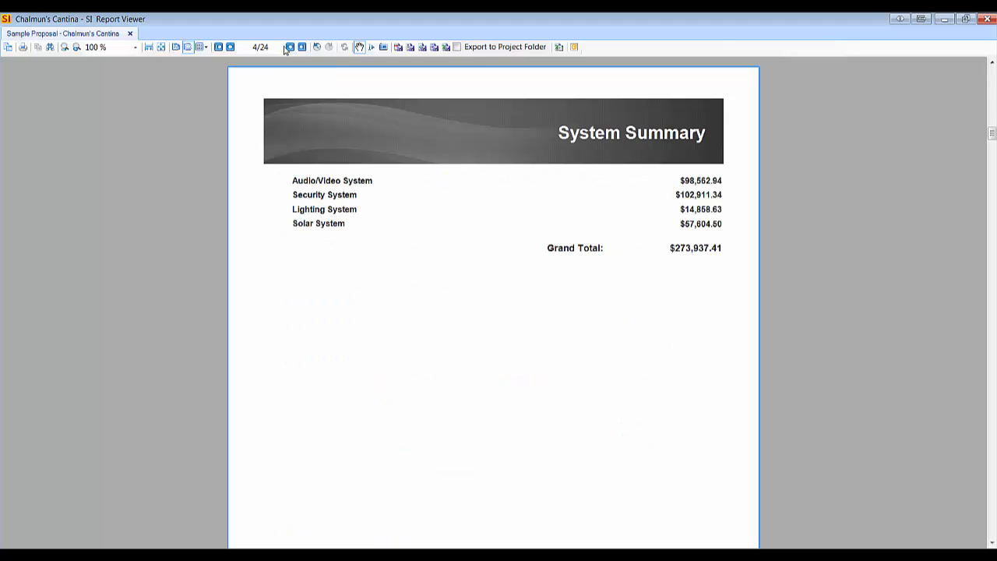
{"action": "left_click", "coordinate": [289, 48]}
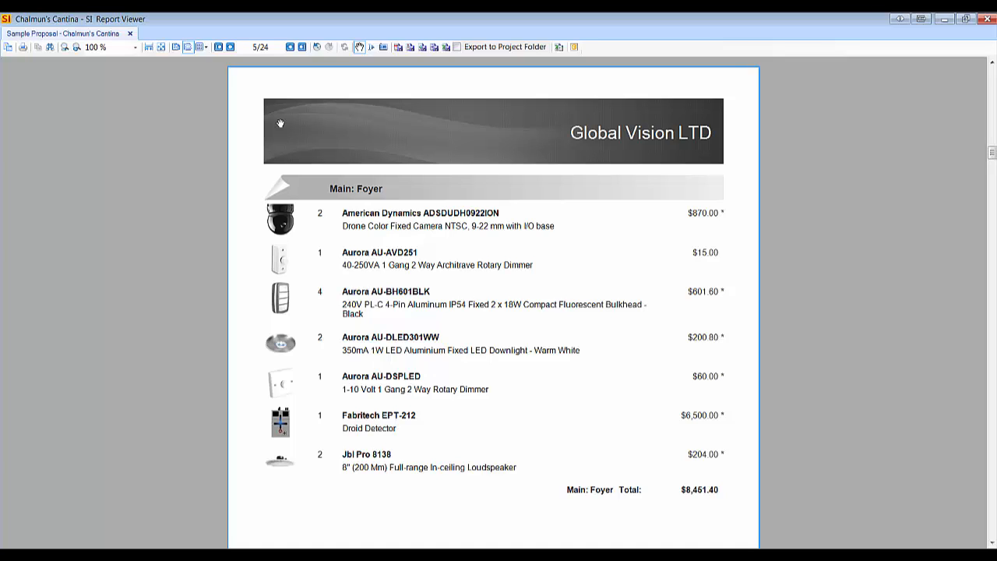
{"action": "left_click", "coordinate": [289, 48]}
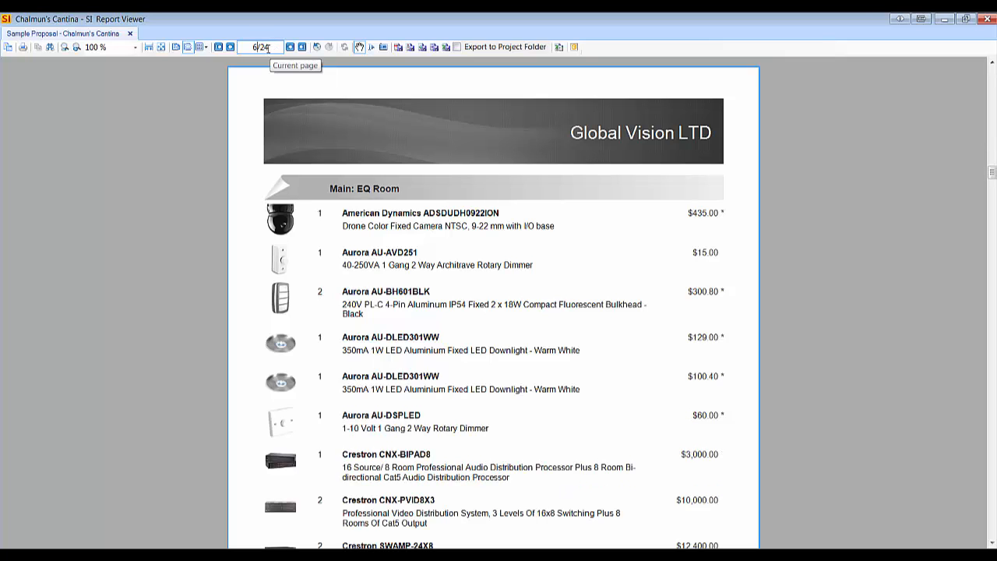
Go to page 22 of the report, review the Project Summary and the Contract page following it, and close the report viewer.
{"action": "key", "text": "BackSpace"}
{"action": "type", "text": "22"}
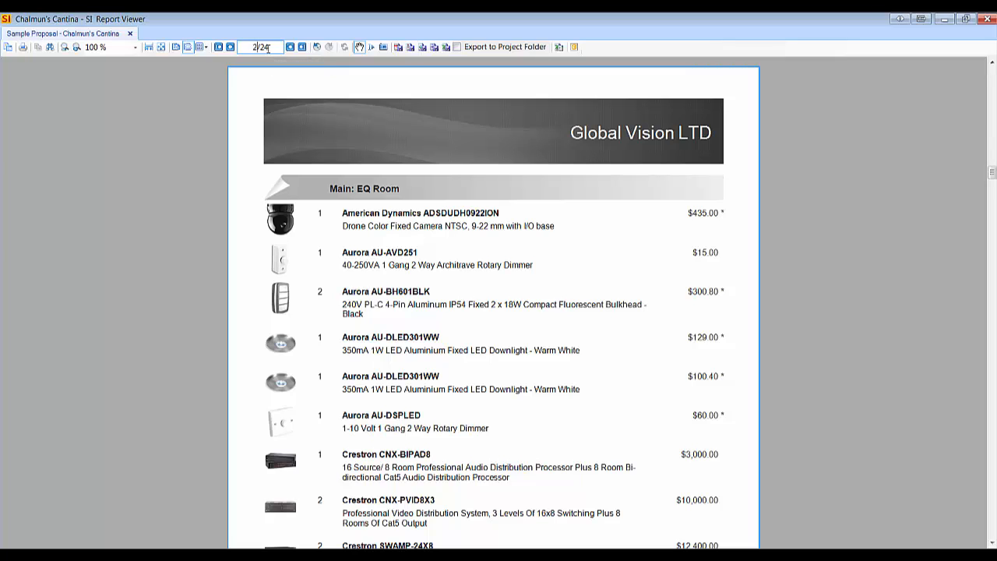
{"action": "key", "text": "Return"}
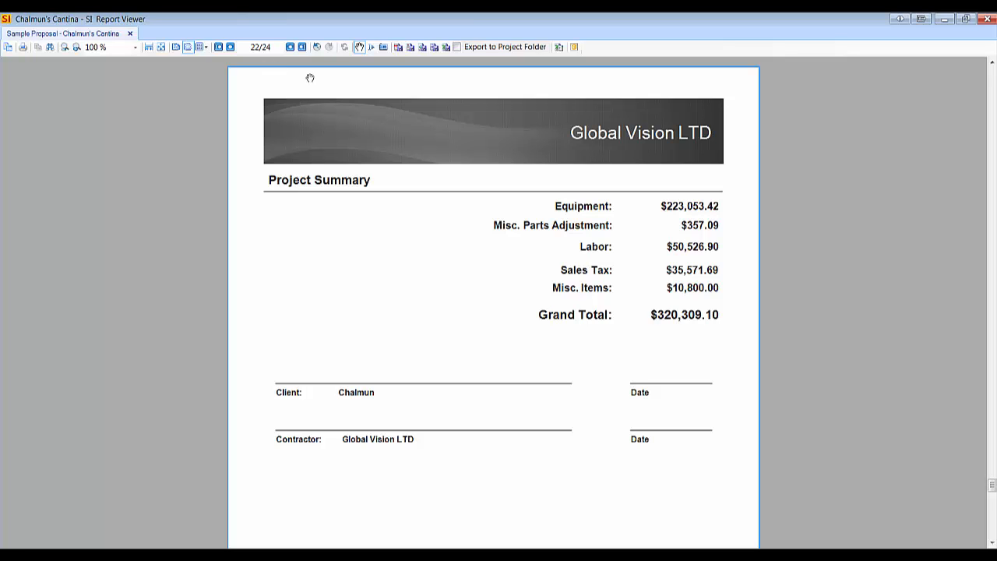
{"action": "left_click", "coordinate": [291, 48]}
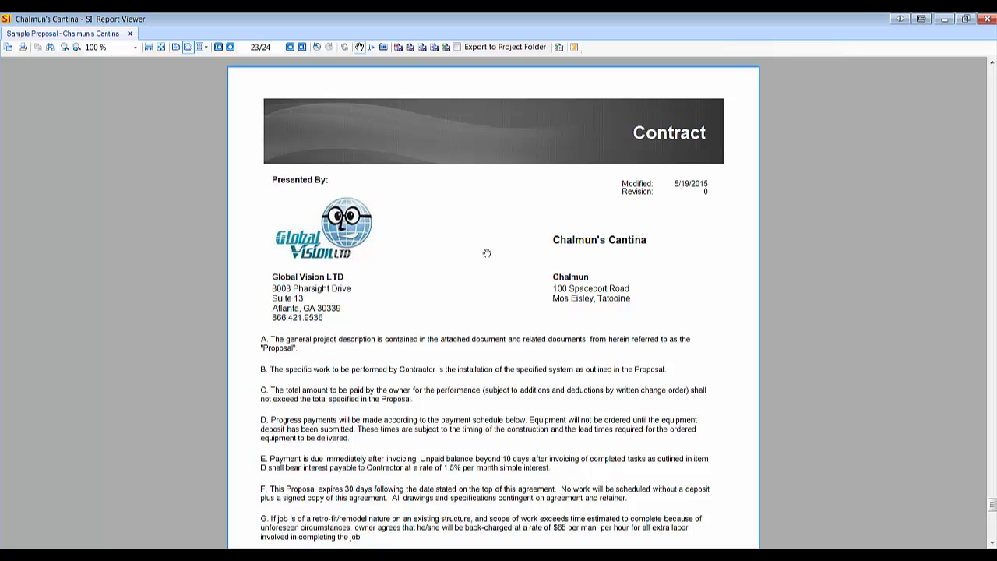
{"action": "left_click", "coordinate": [987, 19]}
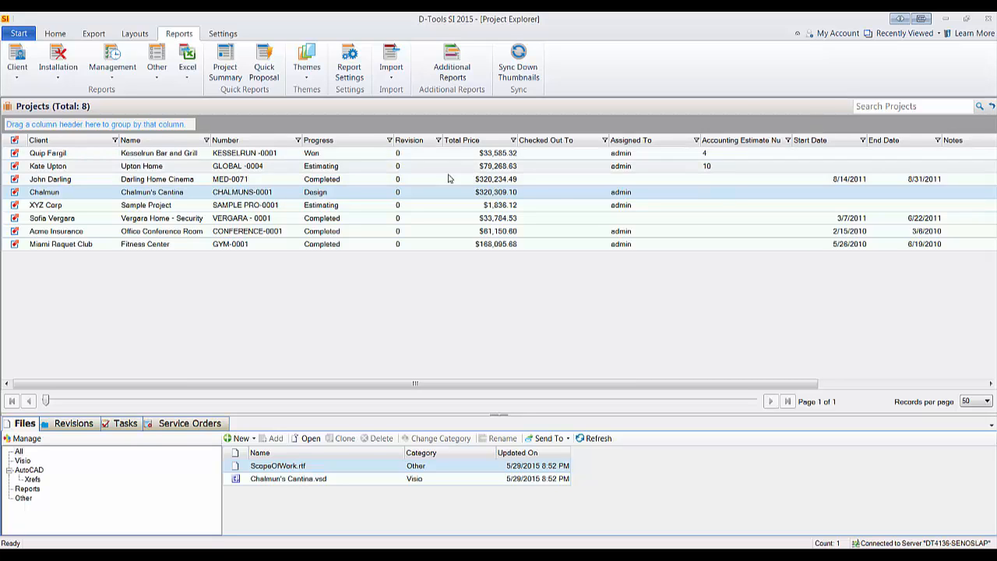
Review the Groups options for displaying and auto page numbering grouped reports together in Report Settings, and close the settings without saving.
{"action": "left_click", "coordinate": [348, 70]}
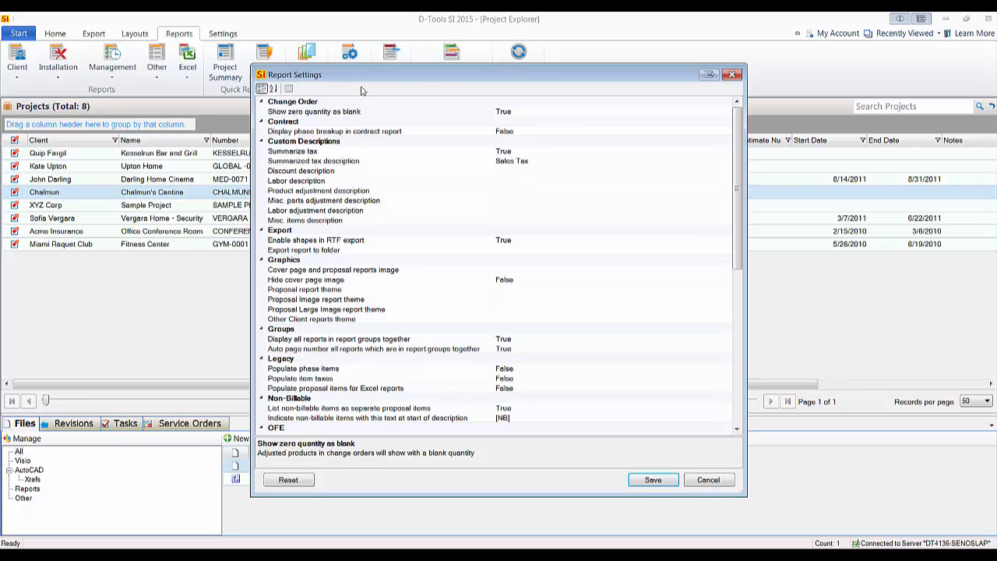
{"action": "left_click", "coordinate": [281, 341]}
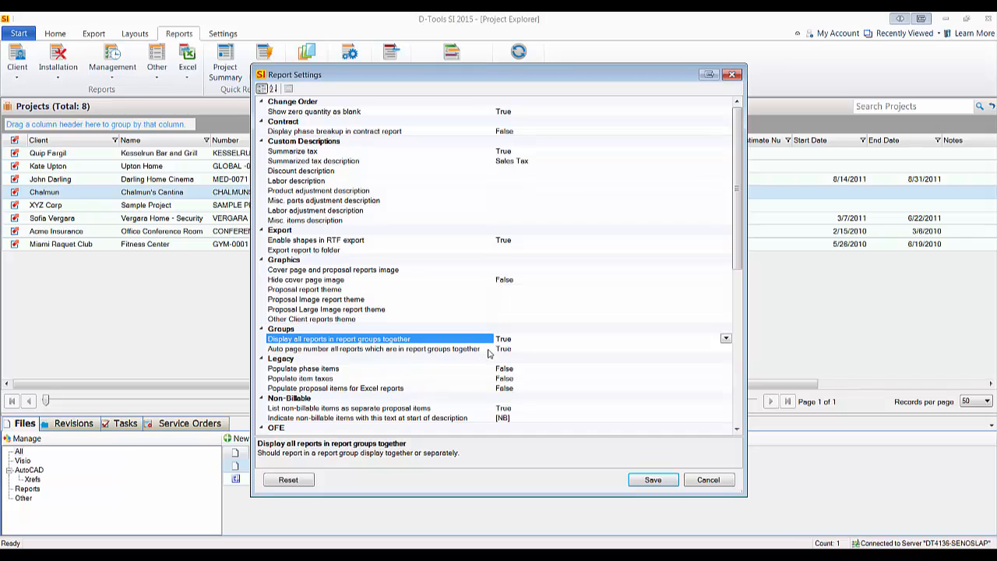
{"action": "left_click", "coordinate": [378, 349]}
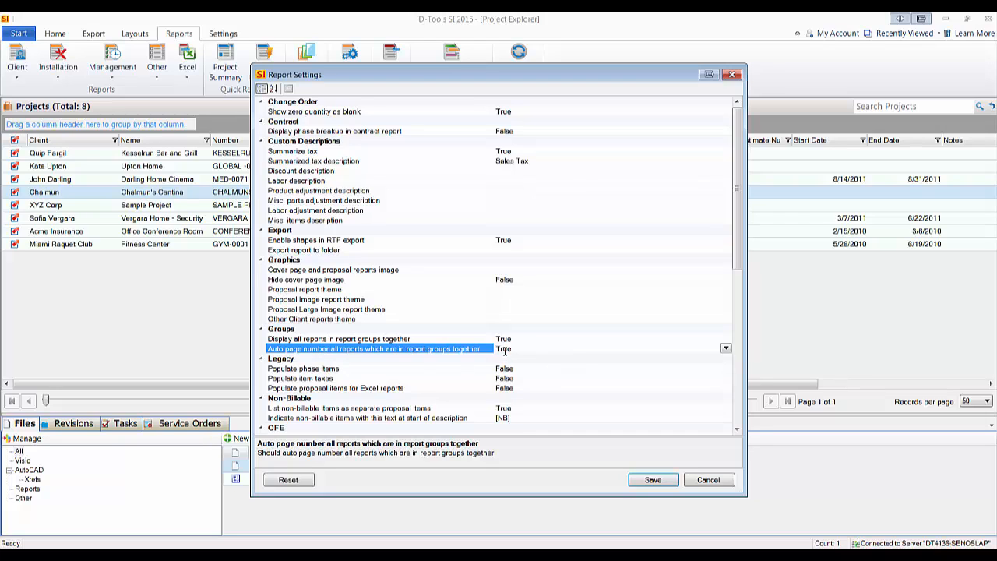
{"action": "left_click", "coordinate": [717, 486]}
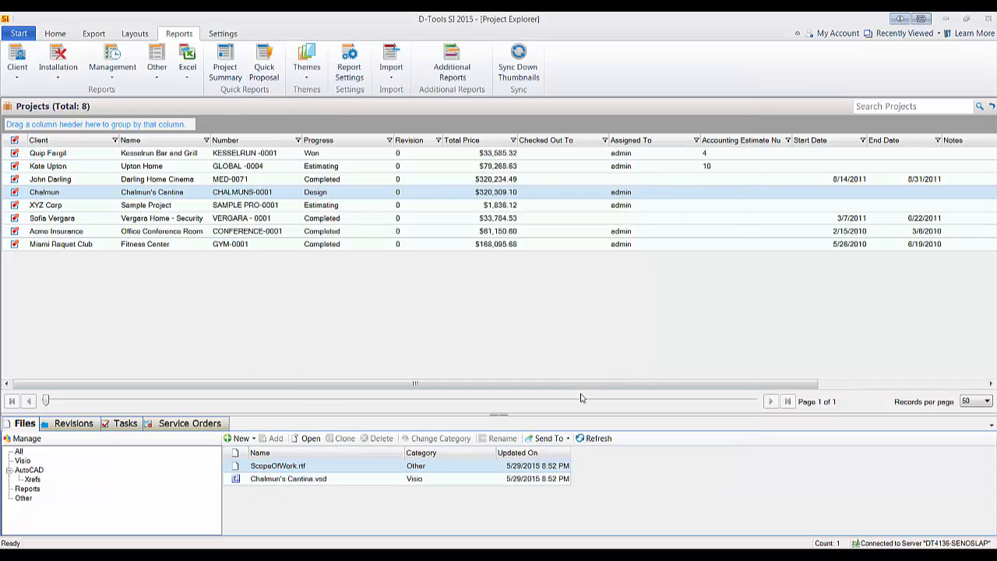